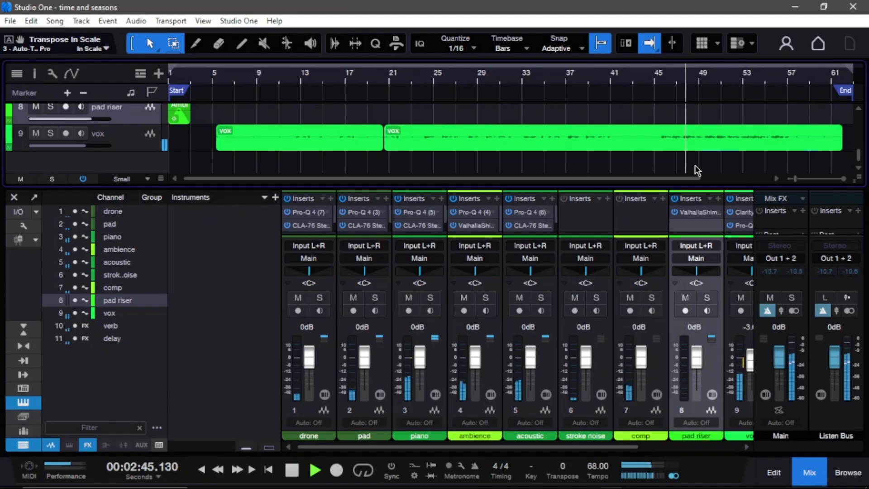
- Bring the vox, verb and delay channels into view in the mixer and detach the console into its own window
{"action": "left_click_drag", "start_coordinate": [498, 448], "coordinate": [650, 450]}
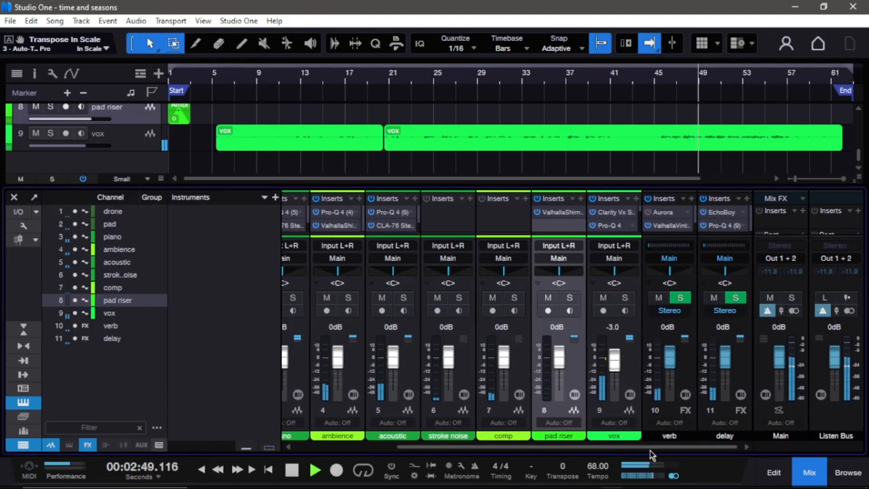
{"action": "key", "text": "F3"}
{"action": "key", "text": "F3"}
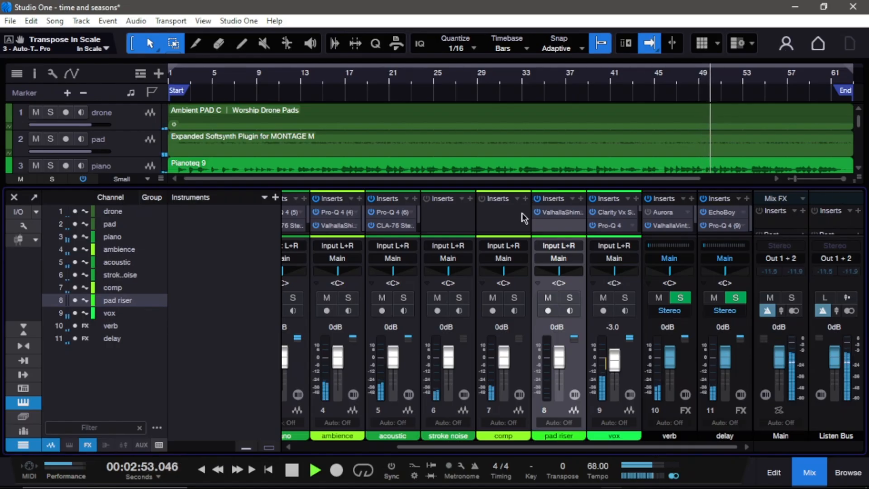
{"action": "left_click", "coordinate": [34, 197]}
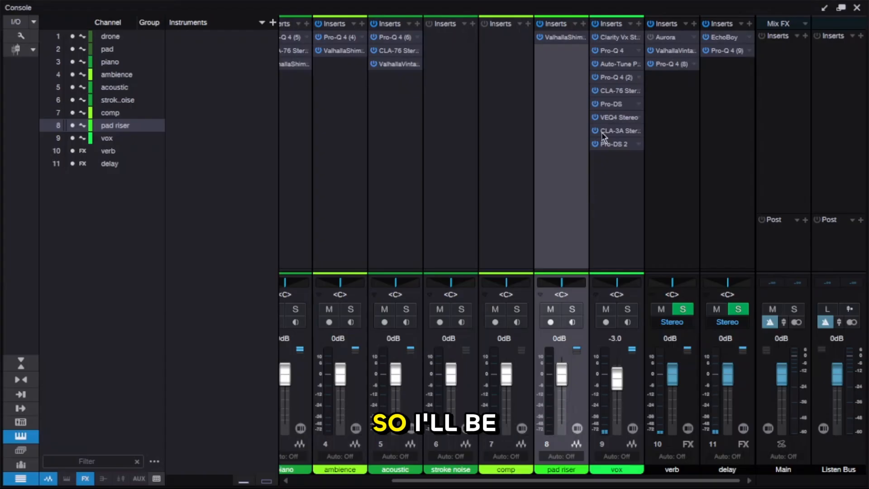
- Open the Clarity Vx Stereo insert on the vox channel and examine its noise reduction settings
{"action": "left_click", "coordinate": [639, 38]}
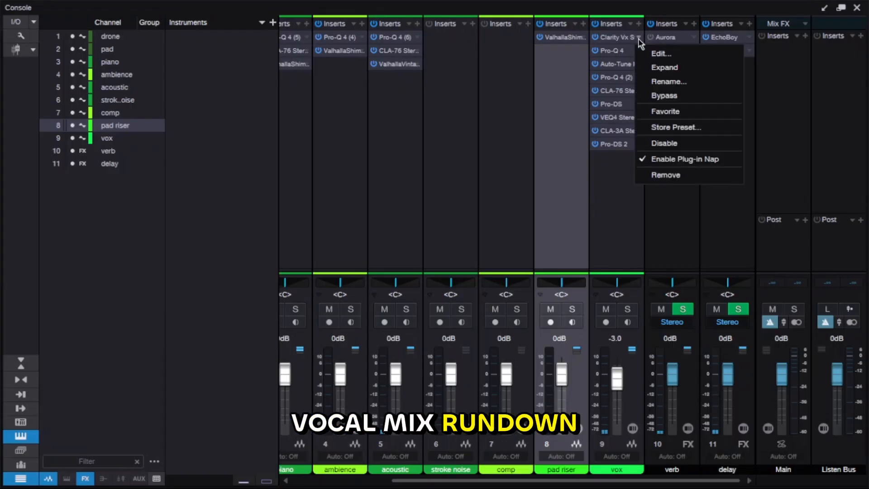
{"action": "left_click", "coordinate": [652, 51]}
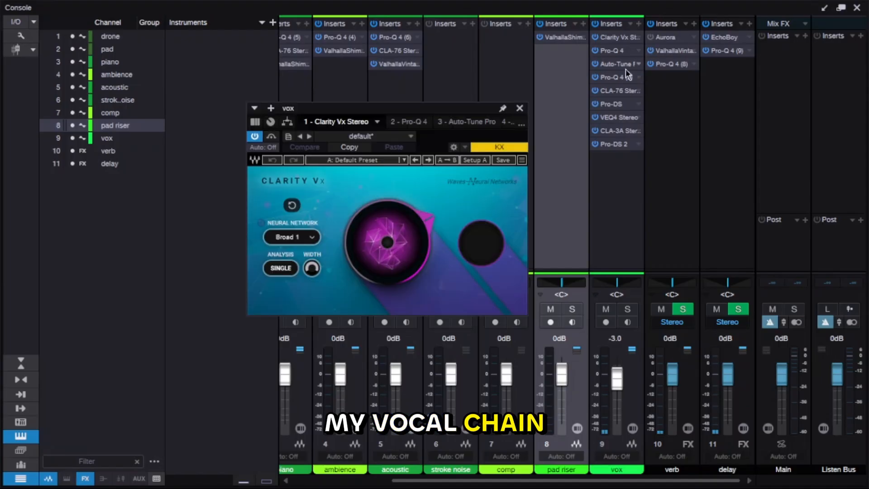
{"action": "left_click_drag", "start_coordinate": [414, 108], "coordinate": [418, 83]}
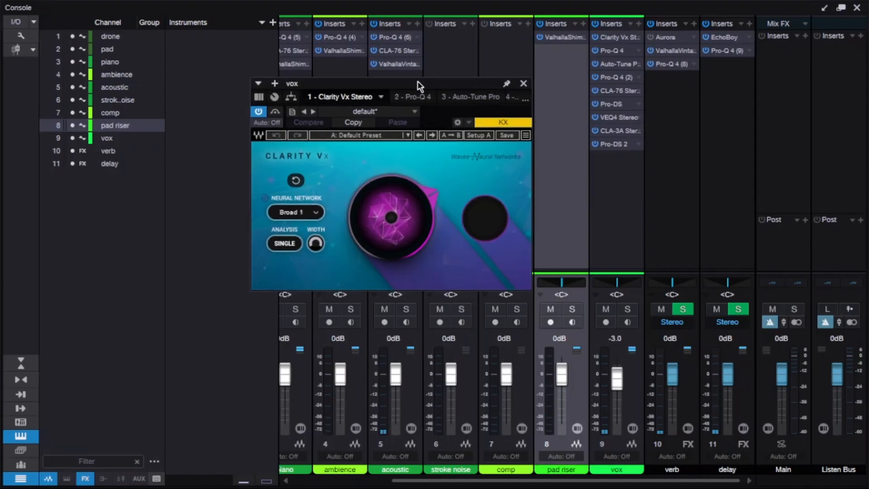
{"action": "mouse_move", "coordinate": [413, 207]}
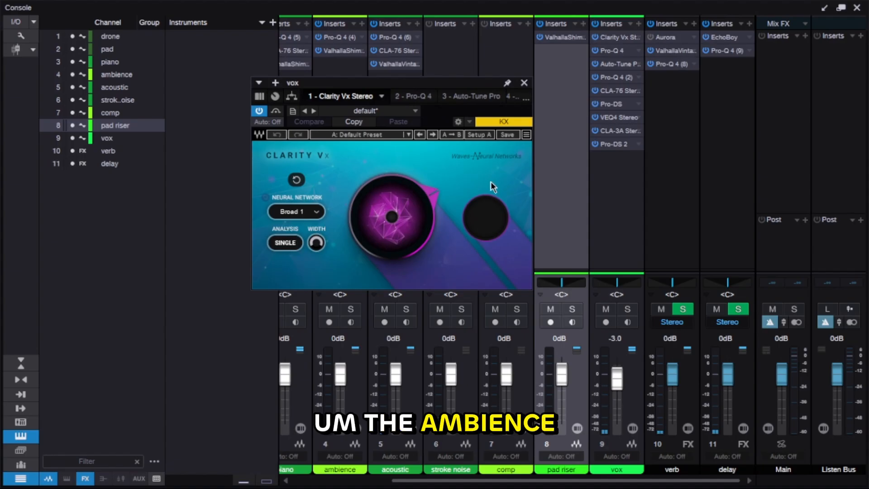
{"action": "left_click", "coordinate": [400, 217]}
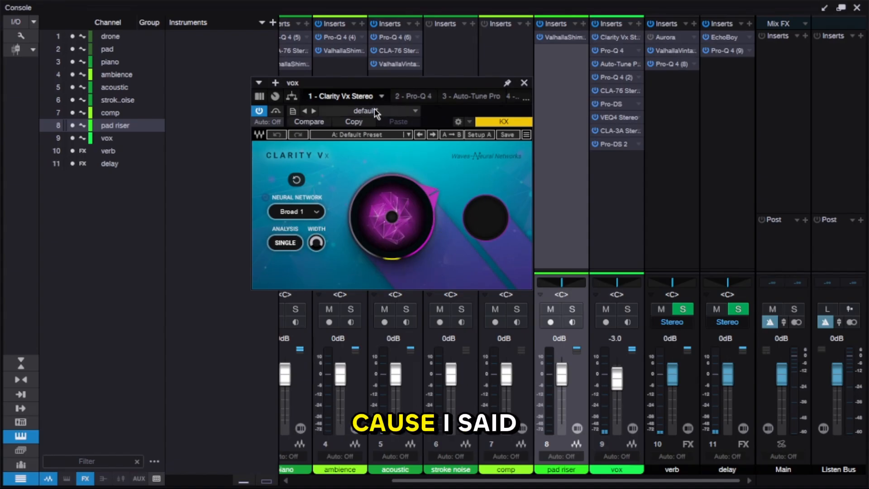
- Review the first Pro-Q 4 curve and the Auto-Tune Pro settings in the vox chain
{"action": "left_click", "coordinate": [415, 94]}
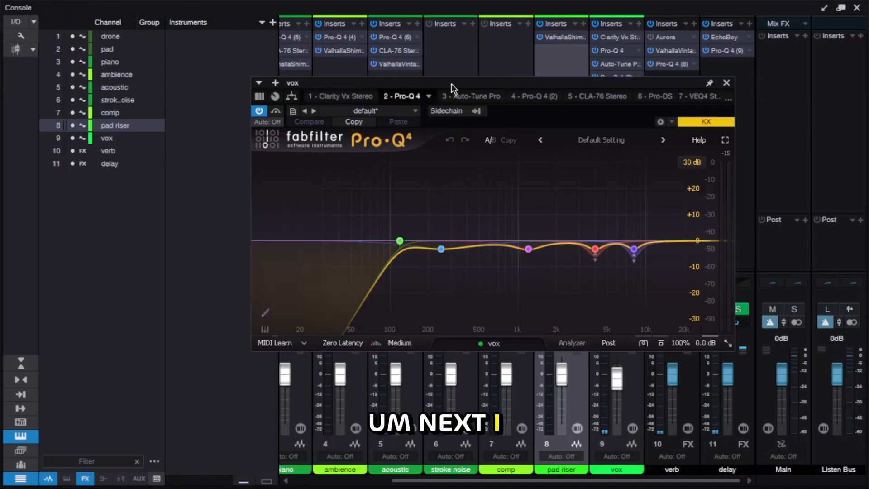
{"action": "left_click_drag", "start_coordinate": [452, 86], "coordinate": [371, 87]}
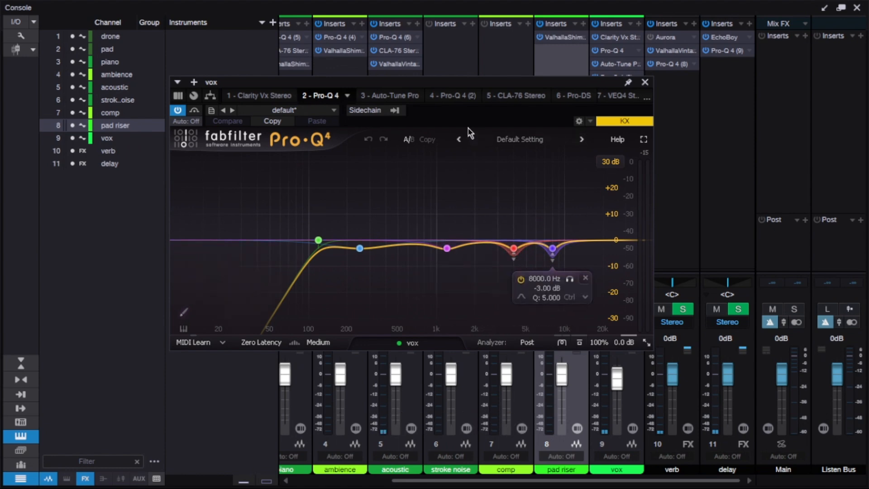
{"action": "left_click", "coordinate": [393, 95]}
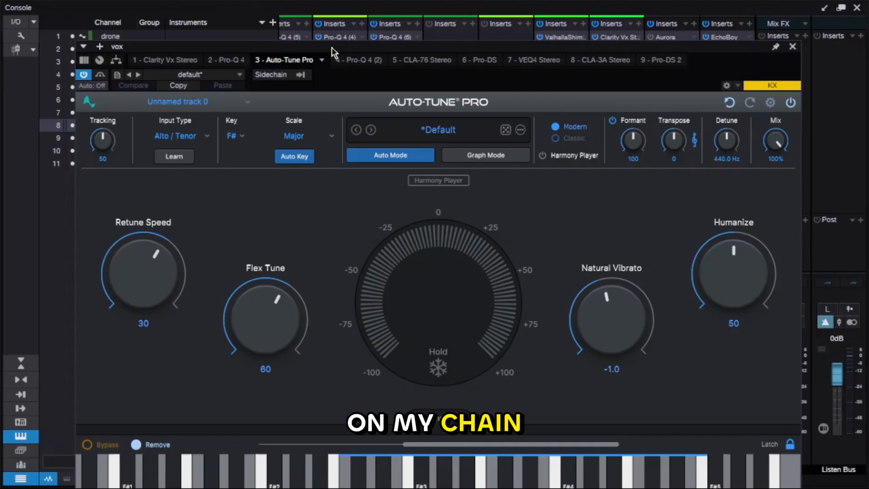
{"action": "left_click_drag", "start_coordinate": [331, 49], "coordinate": [340, 4]}
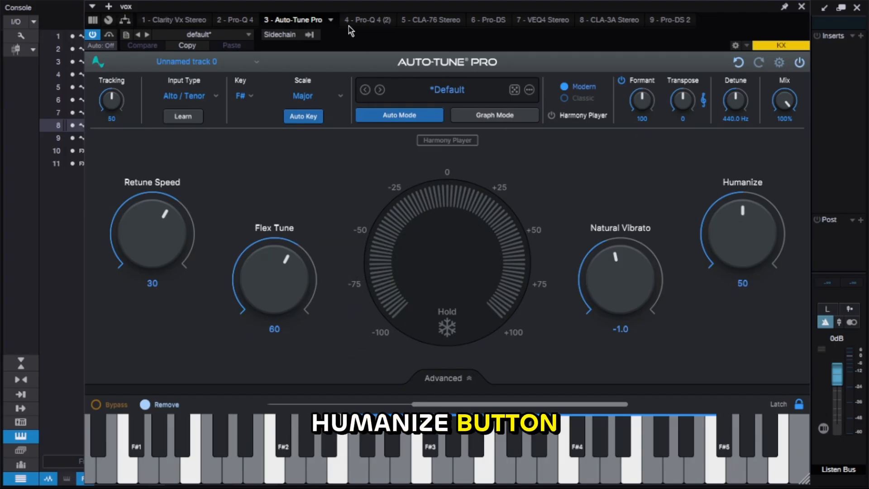
- Review the second Pro-Q 4 equalizer and the CLA-76 Stereo compressor settings in the vox chain
{"action": "left_click", "coordinate": [366, 24]}
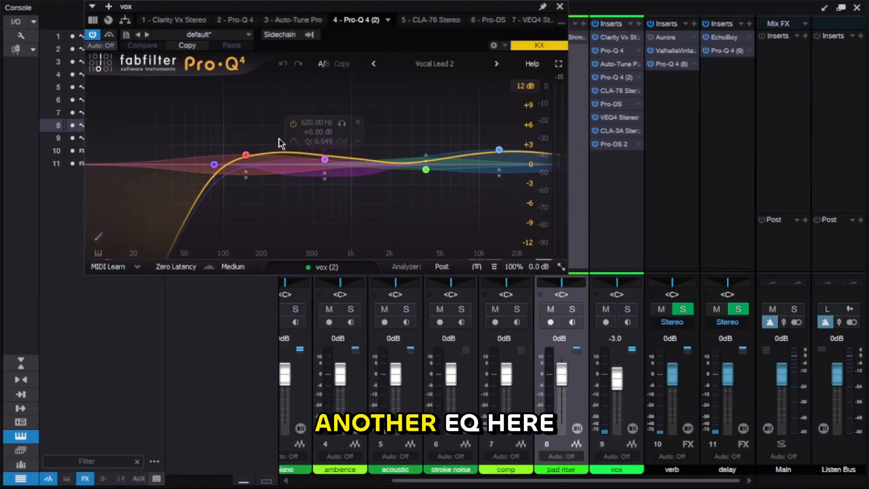
{"action": "left_click_drag", "start_coordinate": [259, 10], "coordinate": [327, 124]}
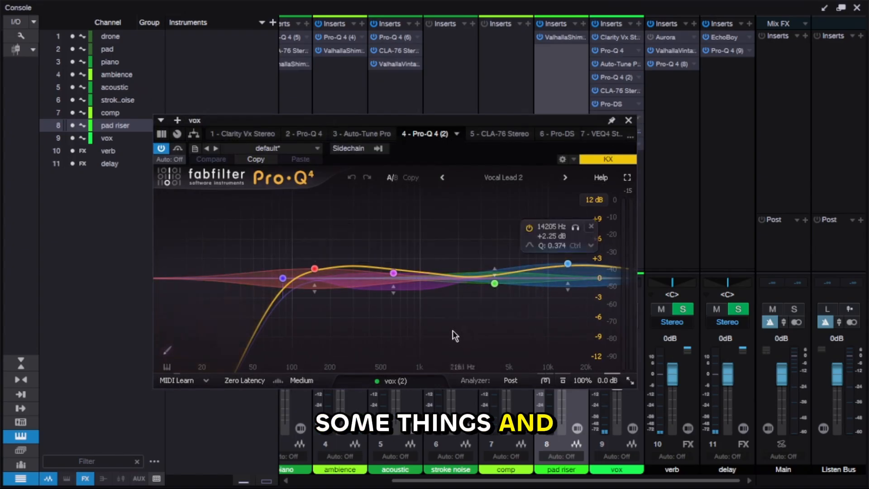
{"action": "left_click", "coordinate": [489, 133]}
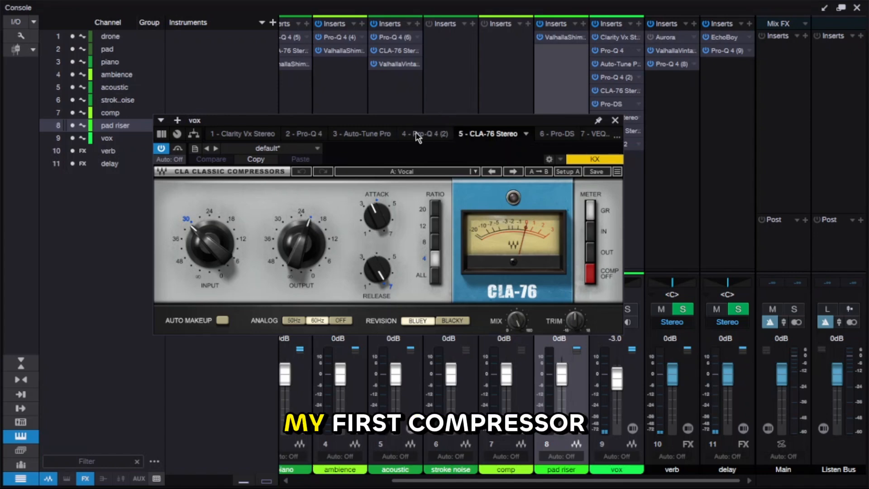
{"action": "left_click_drag", "start_coordinate": [446, 123], "coordinate": [481, 121]}
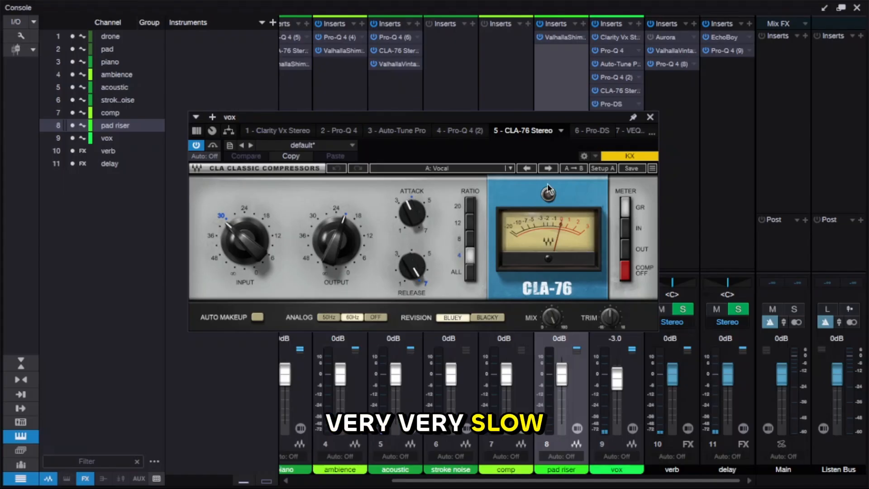
- Review the first Pro-DS de-esser and the VEQ4 Stereo equalizer settings in the vox chain
{"action": "left_click", "coordinate": [596, 131]}
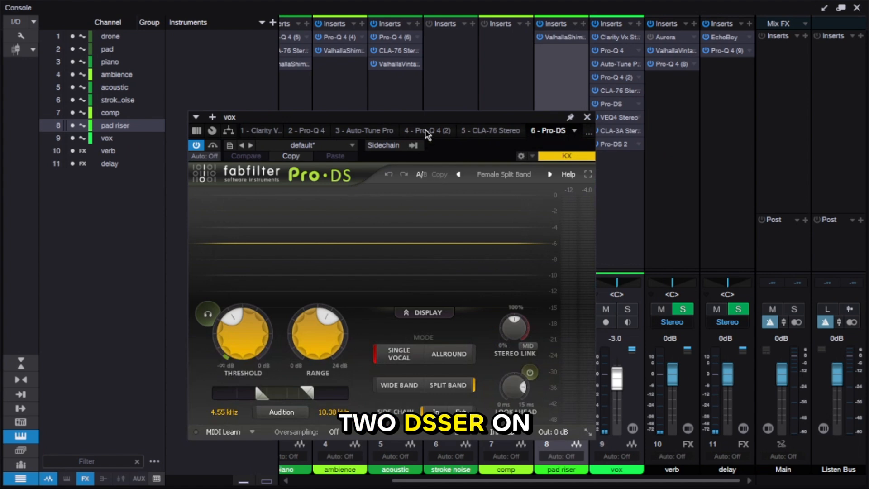
{"action": "left_click_drag", "start_coordinate": [405, 124], "coordinate": [439, 97]}
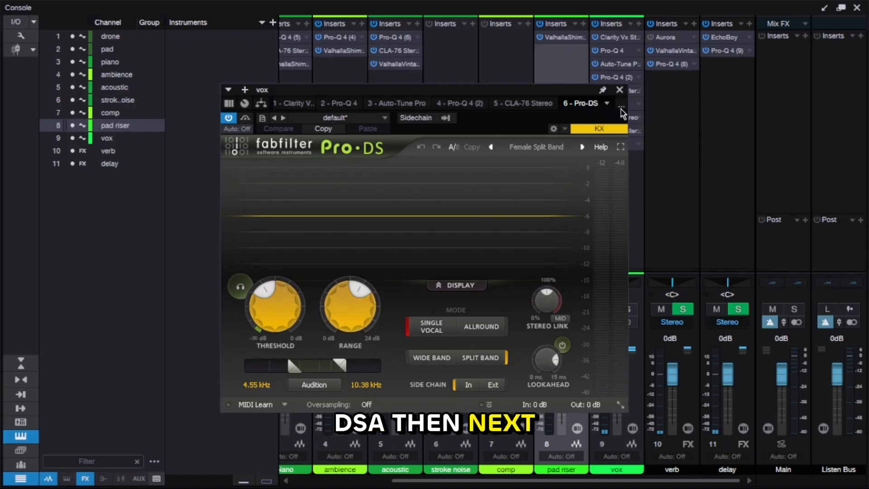
{"action": "left_click", "coordinate": [605, 104]}
{"action": "left_click", "coordinate": [593, 205]}
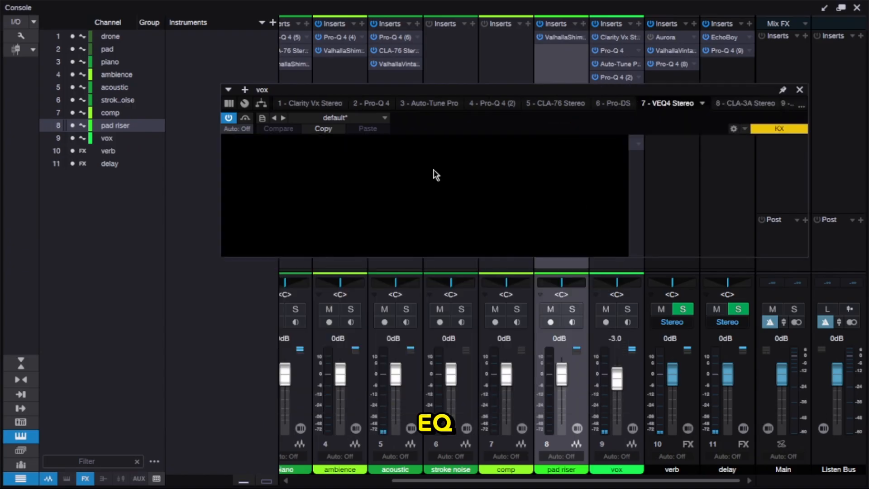
{"action": "left_click_drag", "start_coordinate": [515, 90], "coordinate": [430, 130]}
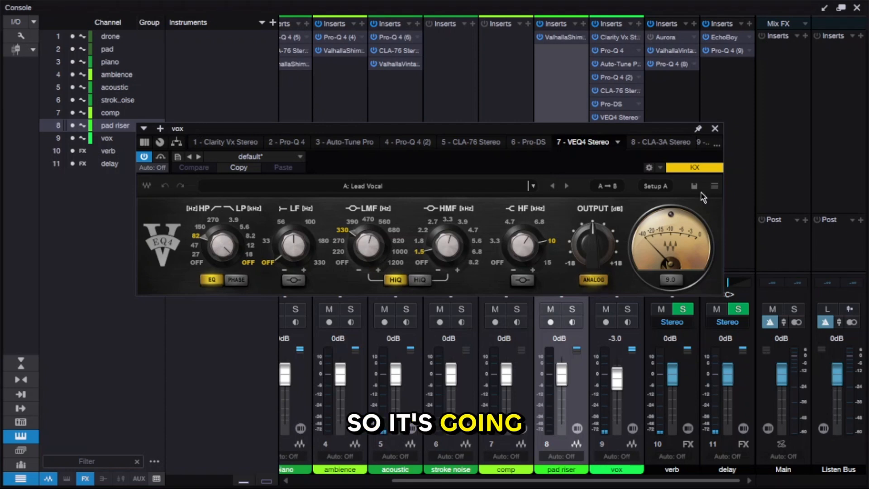
- Review the CLA-3A Stereo compressor and the Pro-DS 2 de-esser on vox, and close the plug-in window
{"action": "left_click", "coordinate": [680, 145]}
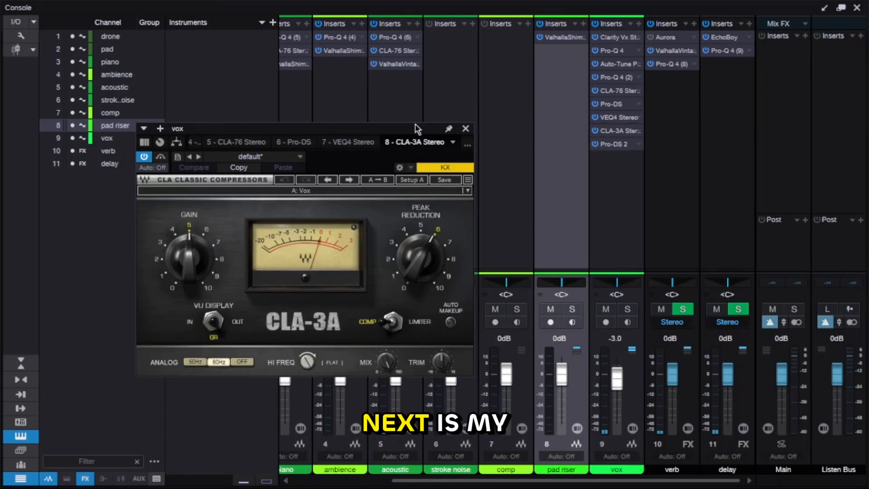
{"action": "left_click_drag", "start_coordinate": [393, 131], "coordinate": [469, 87]}
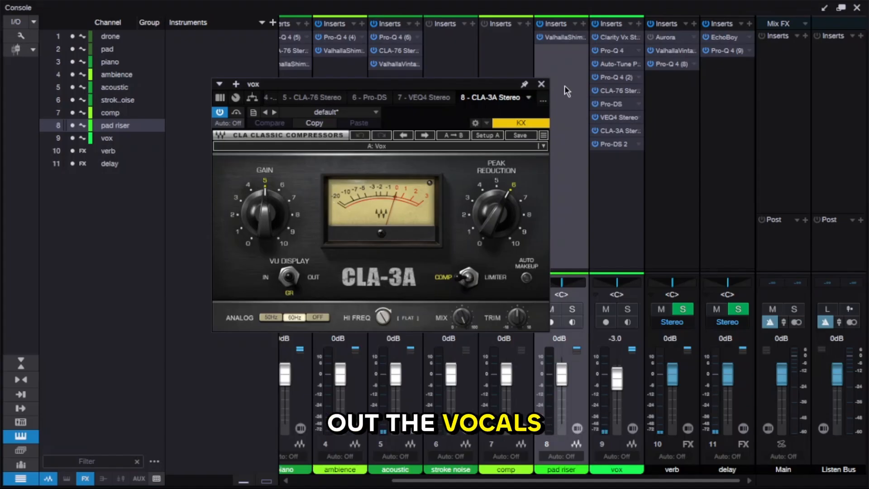
{"action": "left_click", "coordinate": [543, 102]}
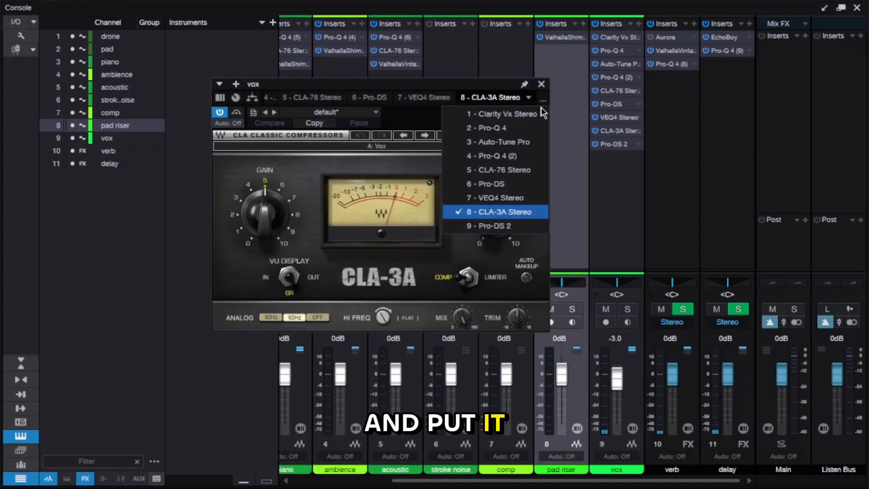
{"action": "left_click", "coordinate": [489, 225]}
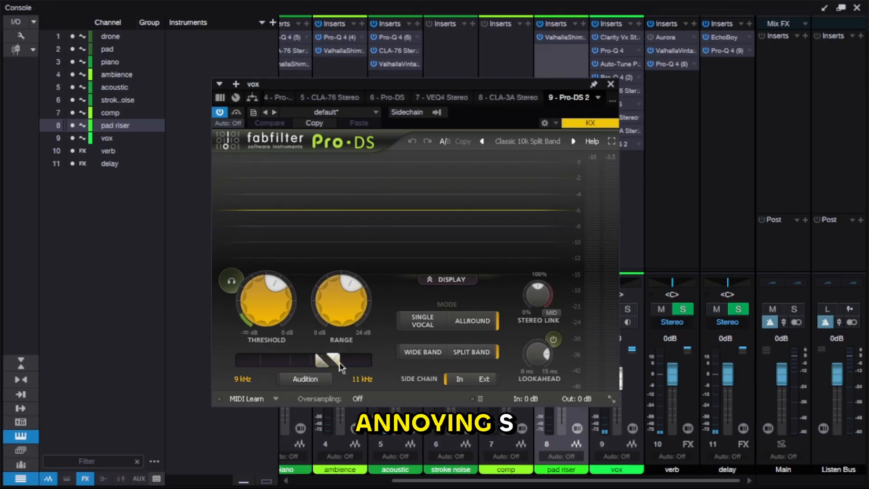
{"action": "left_click", "coordinate": [611, 84]}
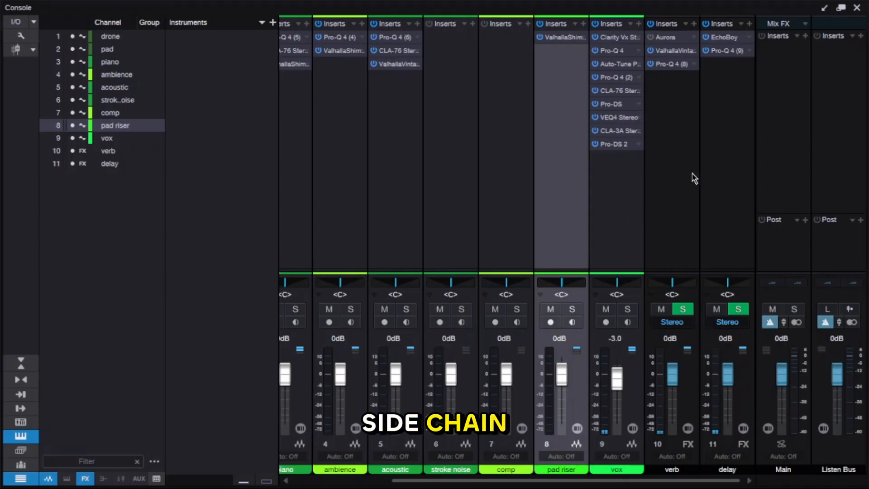
- Open the verb channel's Aurora reverb and review its settings along with those of ValhallaVintageVerb
{"action": "left_click", "coordinate": [662, 164]}
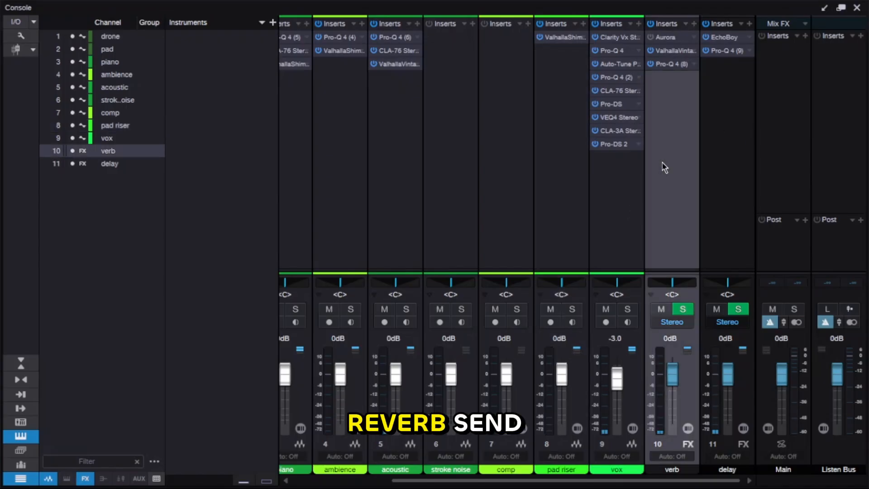
{"action": "left_click", "coordinate": [694, 37]}
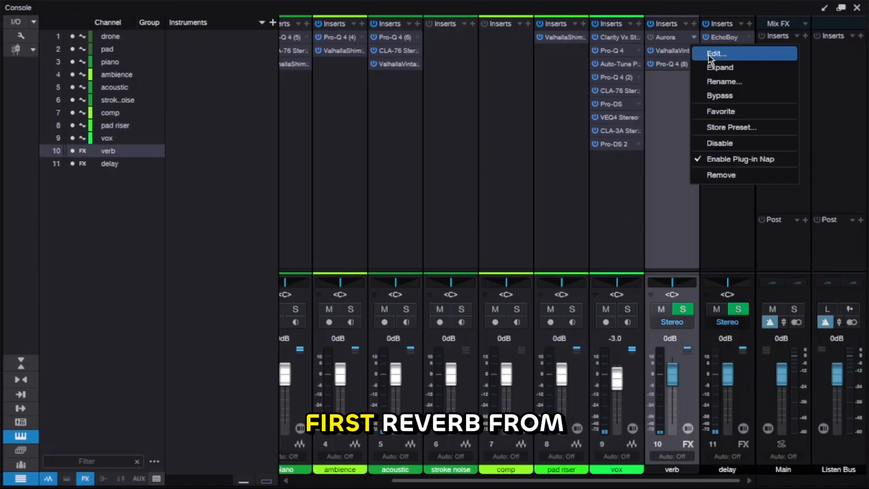
{"action": "left_click", "coordinate": [708, 54]}
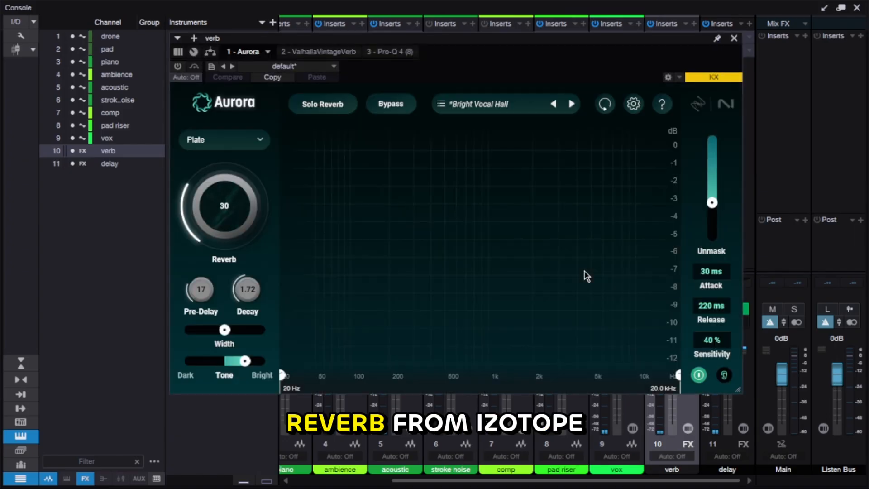
{"action": "left_click_drag", "start_coordinate": [375, 45], "coordinate": [349, 70]}
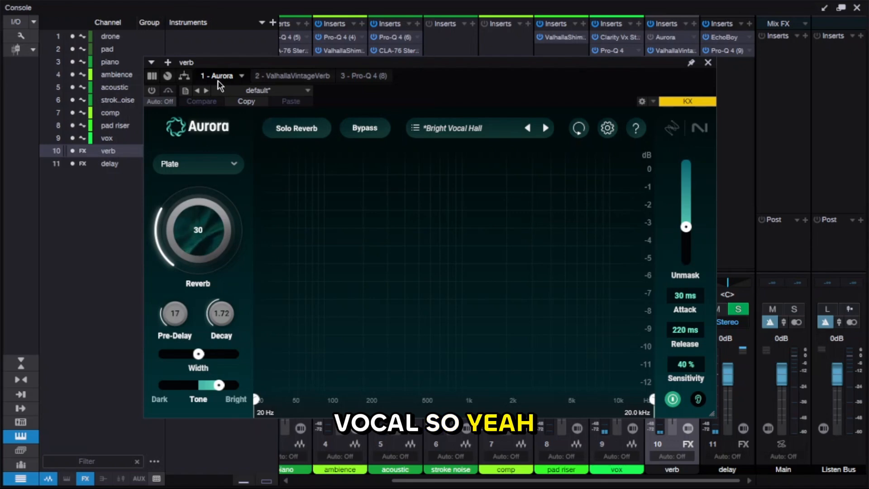
{"action": "left_click", "coordinate": [300, 77]}
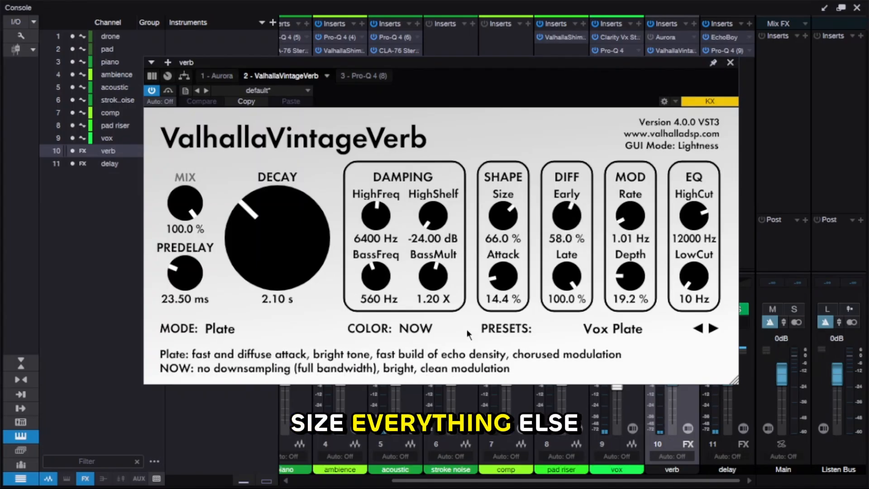
- Examine the verb channel's Pro-Q 4 filters and its sidechain sources, and close the plug-in window
{"action": "left_click", "coordinate": [365, 76]}
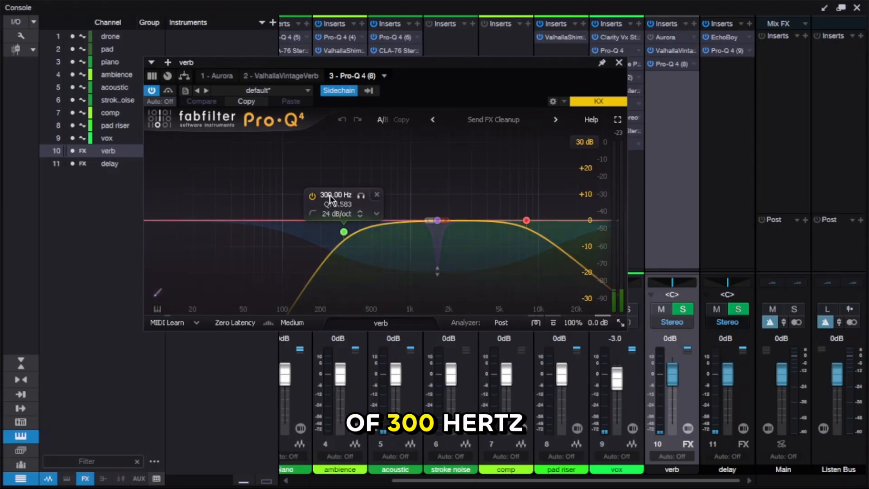
{"action": "mouse_move", "coordinate": [528, 226]}
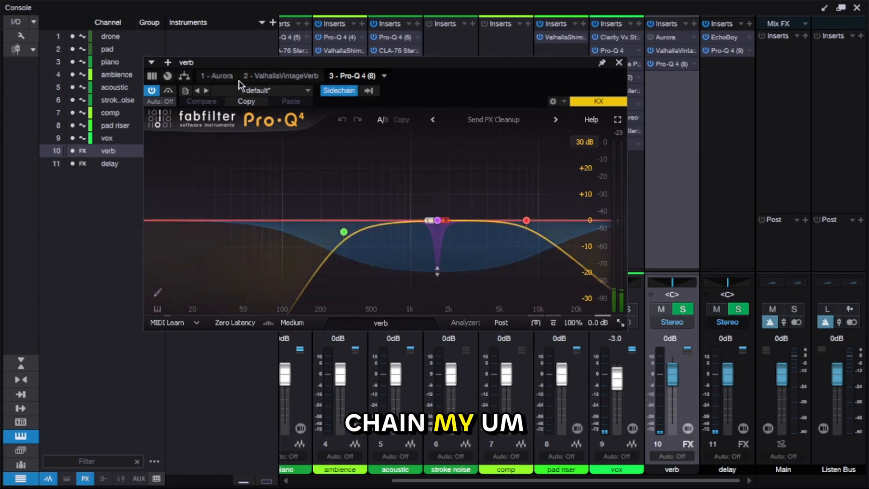
{"action": "left_click", "coordinate": [375, 90]}
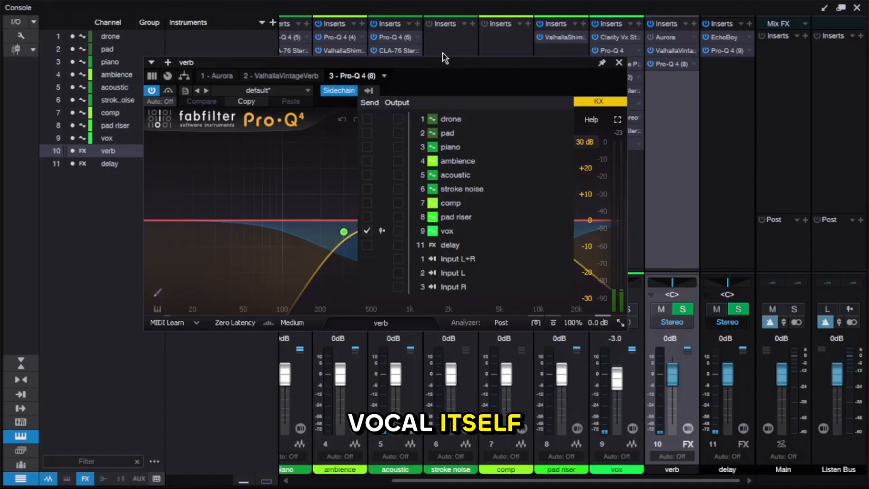
{"action": "left_click", "coordinate": [440, 64]}
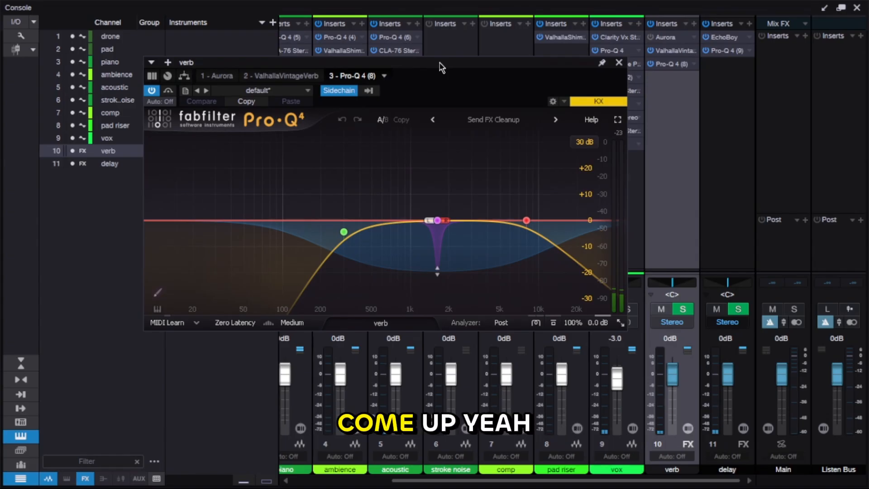
{"action": "left_click", "coordinate": [619, 62]}
- Close the verb plug-in window, open EchoBoy on the delay channel, and review its WarmSlapRoom echo settings
{"action": "left_click", "coordinate": [733, 136]}
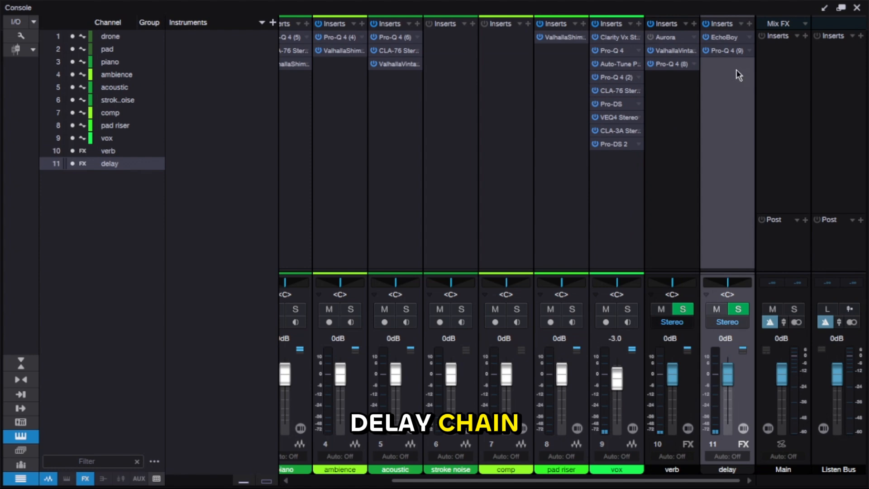
{"action": "left_click", "coordinate": [750, 38]}
{"action": "left_click", "coordinate": [780, 58]}
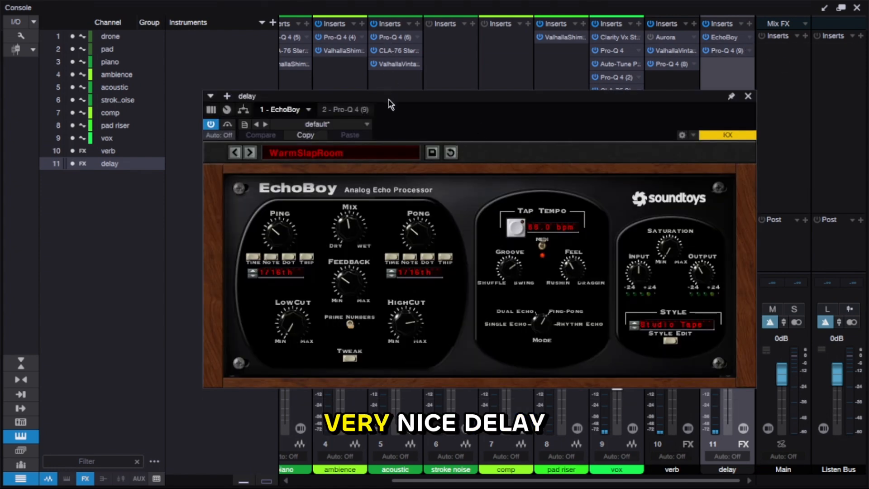
{"action": "left_click_drag", "start_coordinate": [389, 103], "coordinate": [318, 106]}
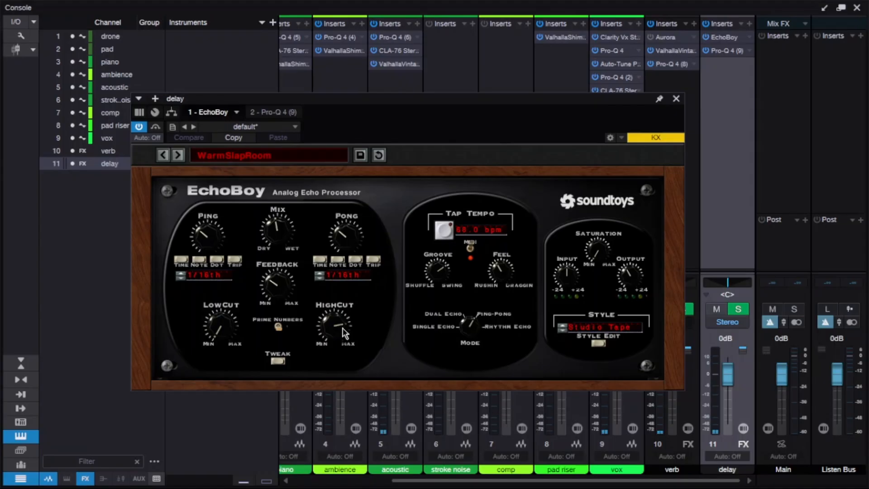
- Examine the delay channel's Pro-Q 4 filters and its sidechain sources, and close the plug-in window
{"action": "left_click", "coordinate": [278, 114]}
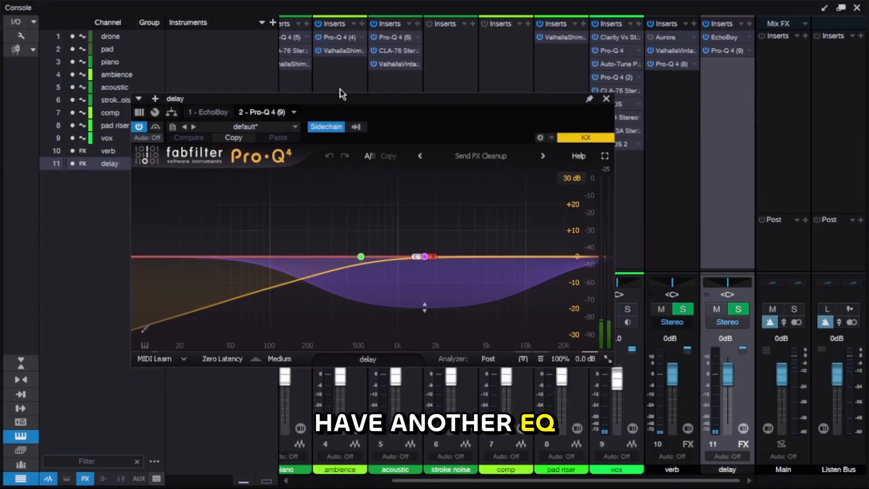
{"action": "left_click_drag", "start_coordinate": [387, 95], "coordinate": [422, 77]}
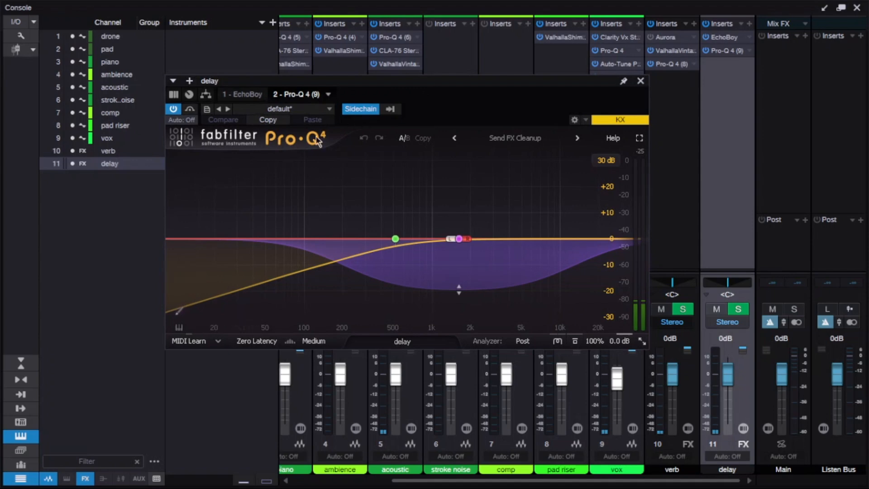
{"action": "left_click", "coordinate": [395, 239]}
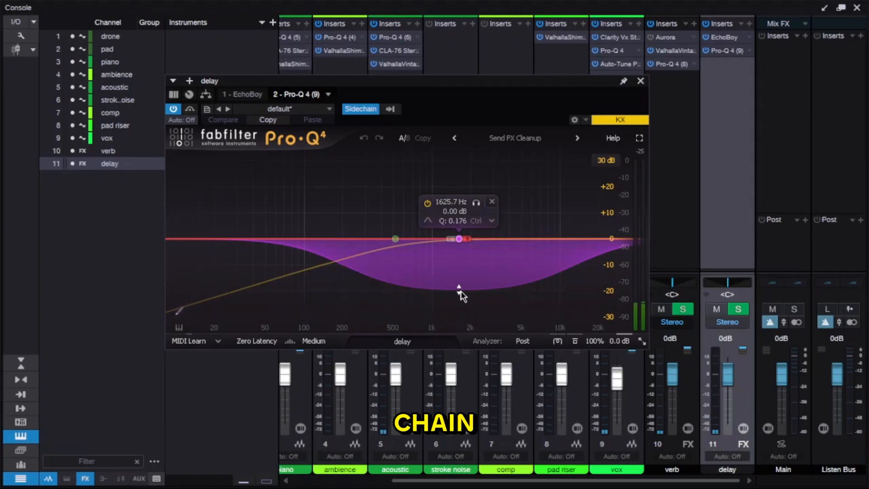
{"action": "left_click", "coordinate": [396, 111]}
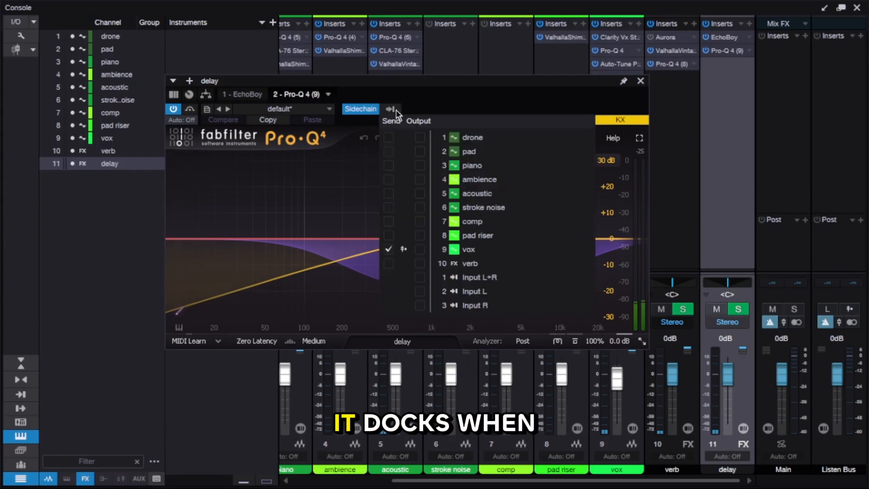
{"action": "left_click", "coordinate": [396, 111]}
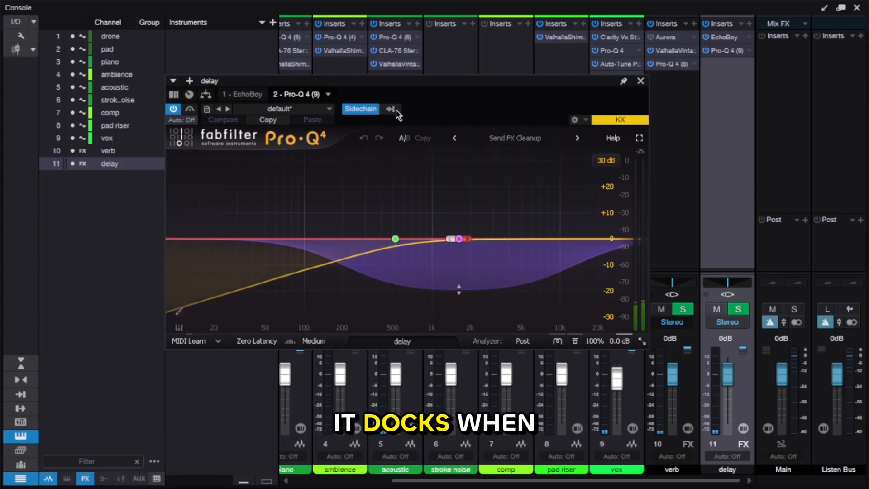
{"action": "left_click", "coordinate": [641, 80]}
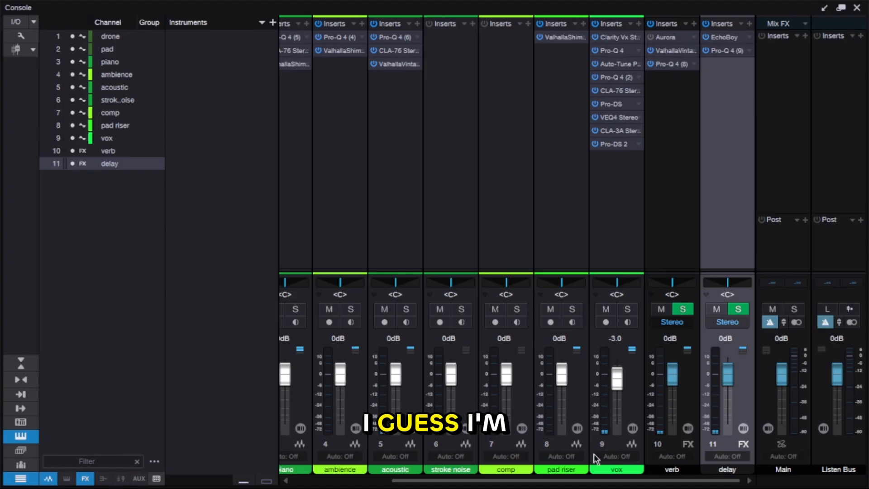
- Look over the console channels from drone to delay and play back the full mix
{"action": "left_click_drag", "start_coordinate": [596, 482], "coordinate": [494, 483]}
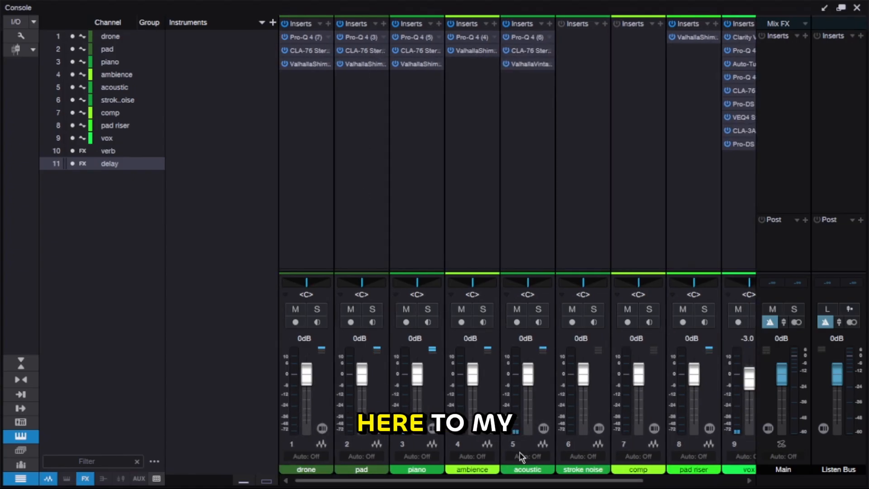
{"action": "left_click_drag", "start_coordinate": [521, 483], "coordinate": [618, 484]}
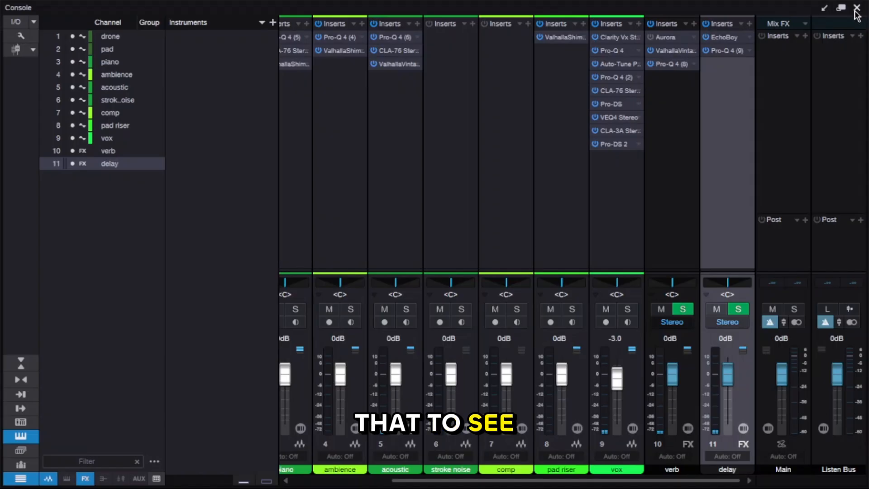
{"action": "key", "text": "space"}
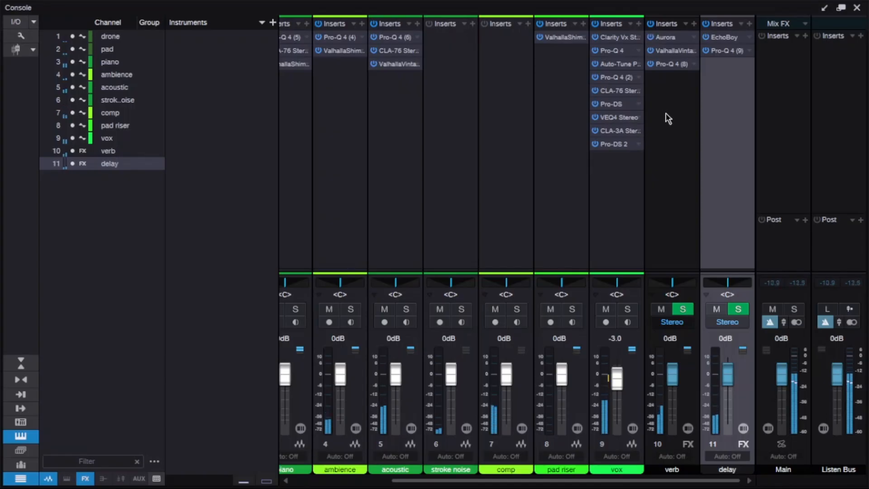
- Close the console, fit the whole song in the arrangement, and stop playback
{"action": "left_click", "coordinate": [857, 7]}
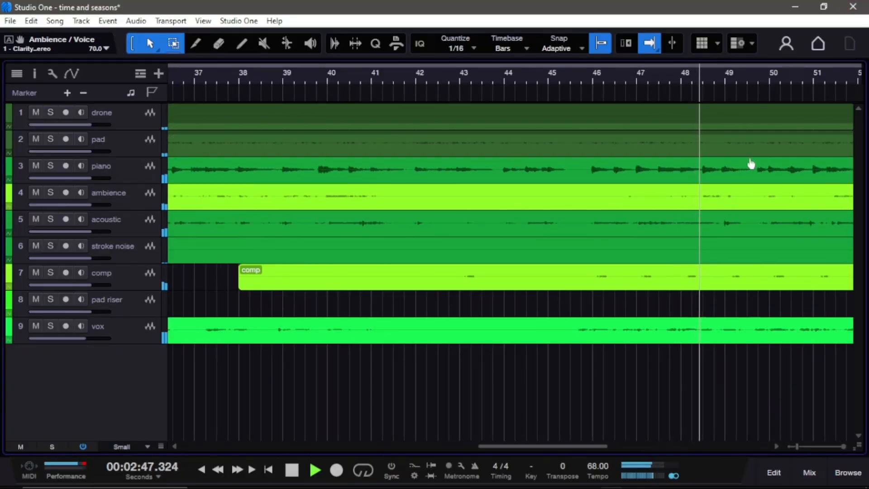
{"action": "key", "text": "z"}
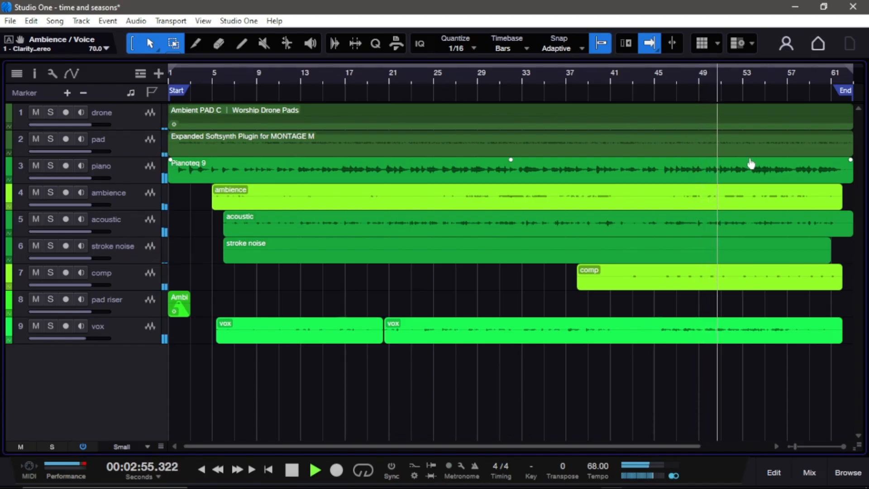
{"action": "key", "text": "space"}
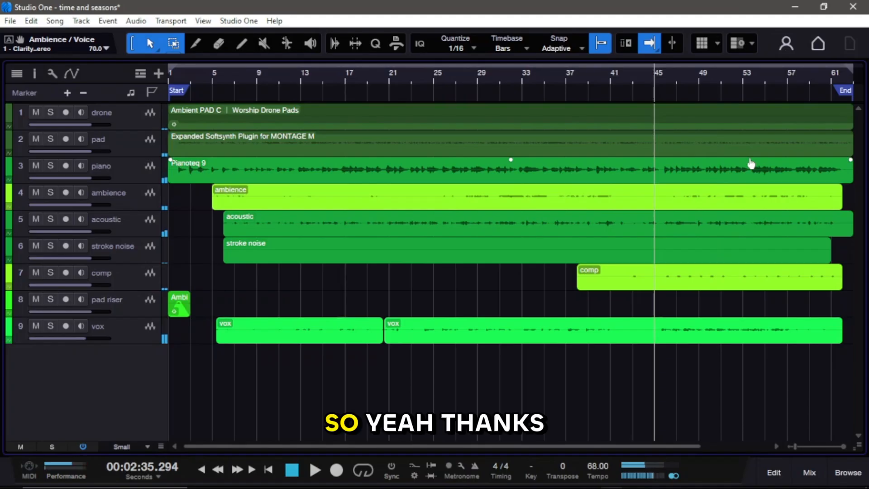